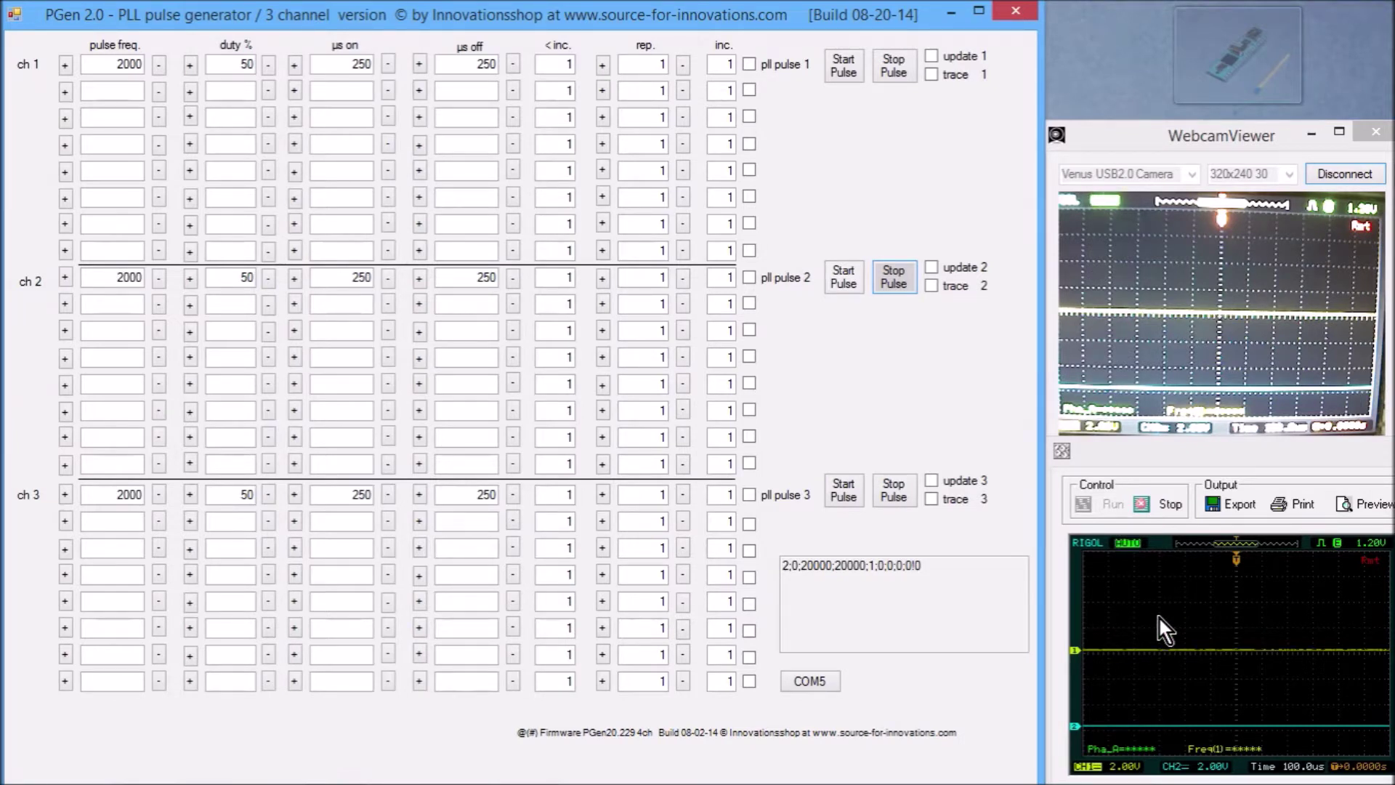
# Start channel 2's 2000 Hz pulse output and watch the square waves on the oscilloscope
pyautogui.click(839, 276)
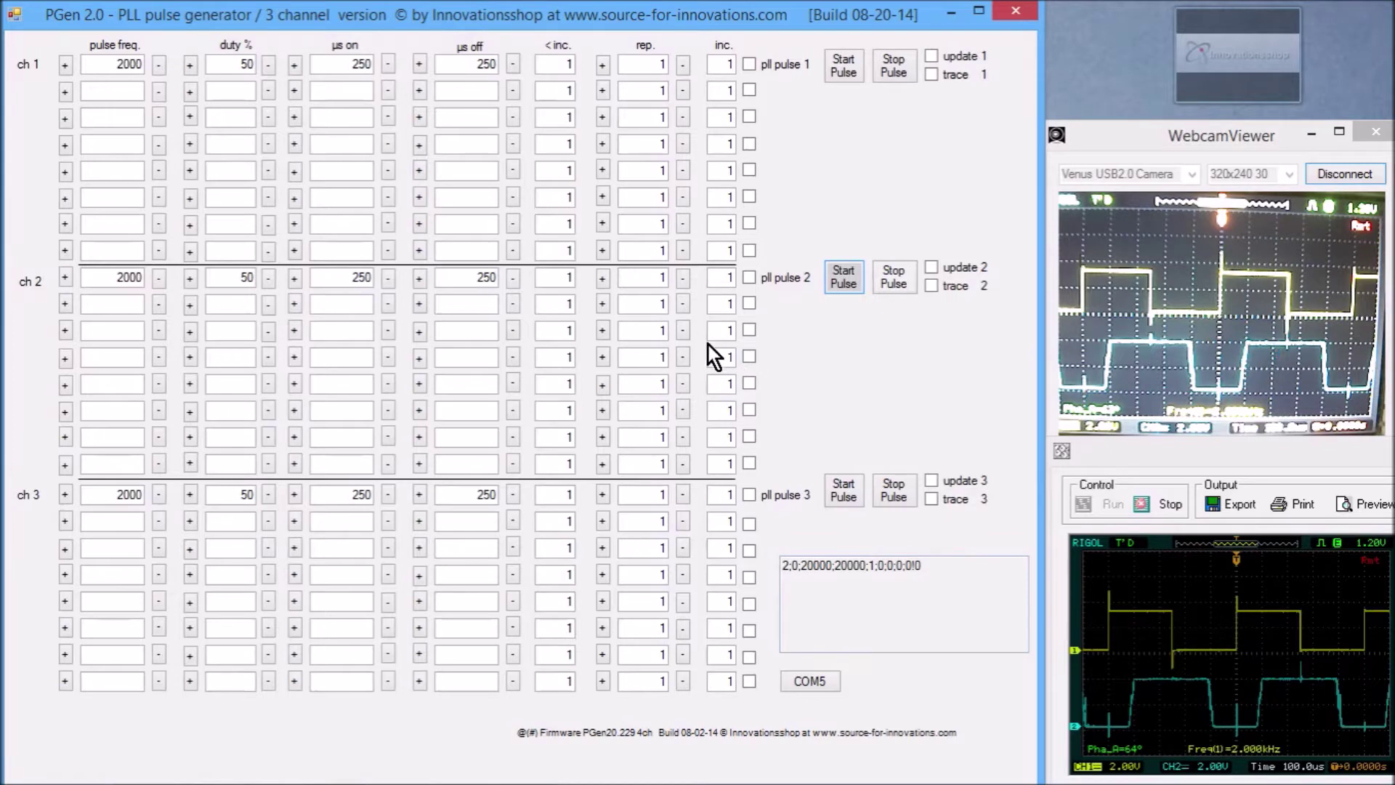
# Enable update for channel 2 and set its frequency increment from 1 to 100
pyautogui.click(634, 326)
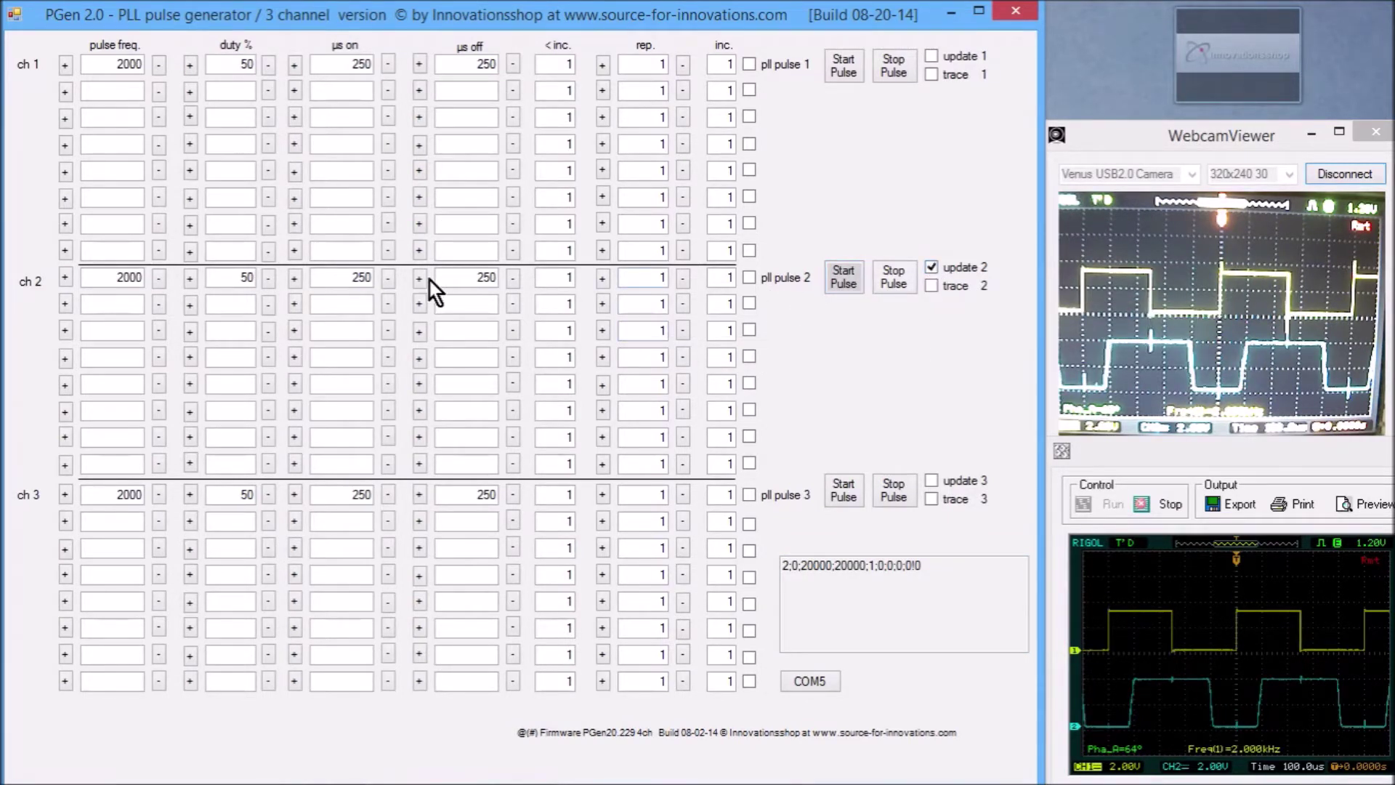
pyautogui.click(572, 274)
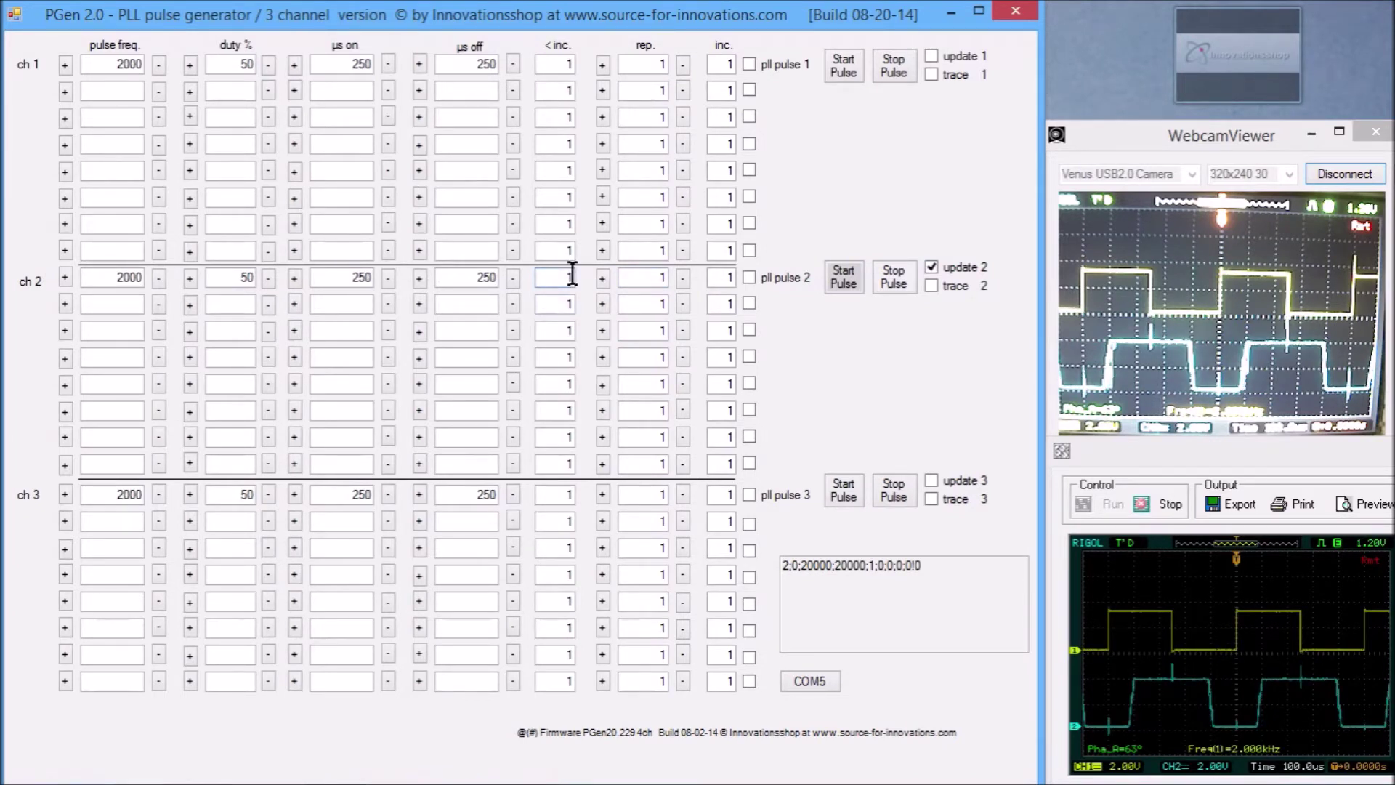
pyautogui.write('00')
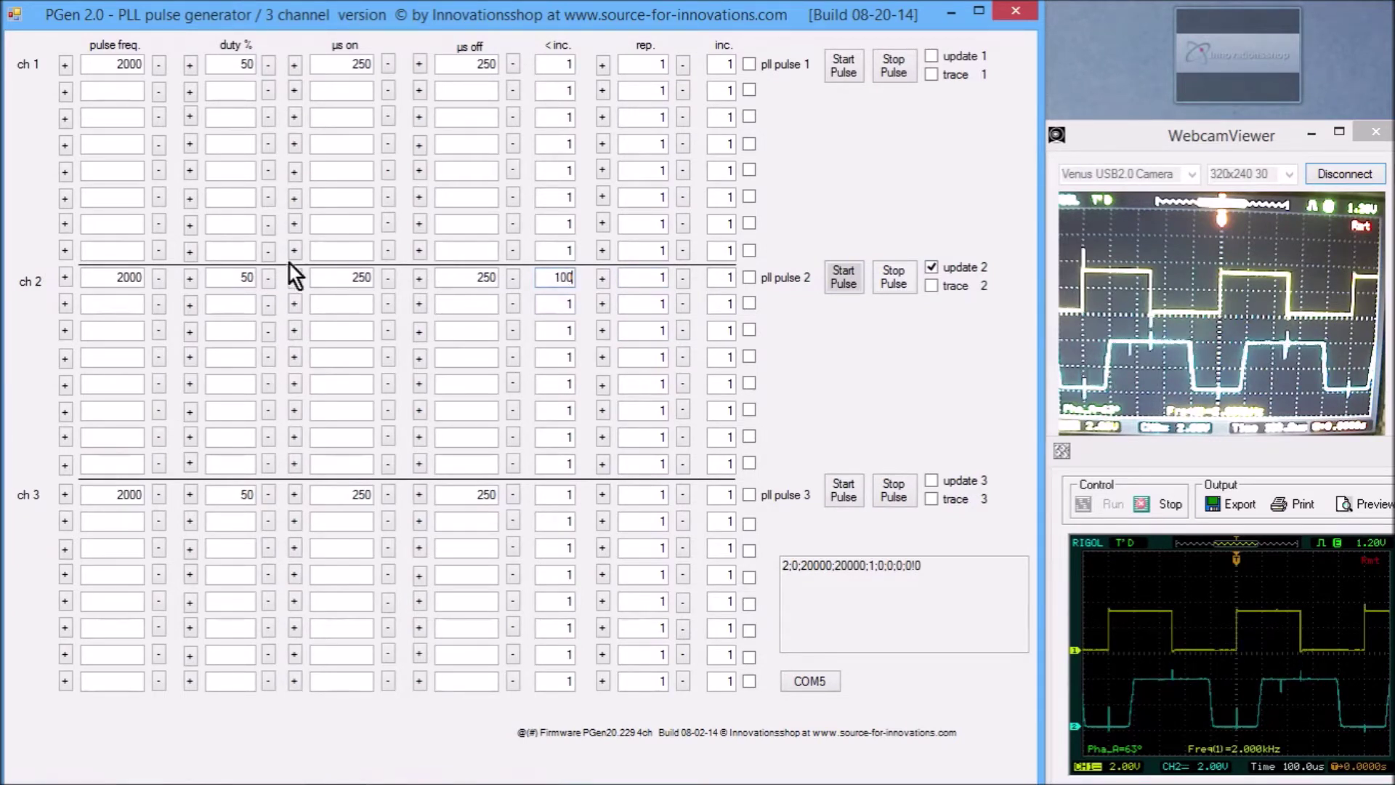
# Lower channel 2's pulse frequency in 100 Hz steps from 2000 down to 1400
pyautogui.click(159, 286)
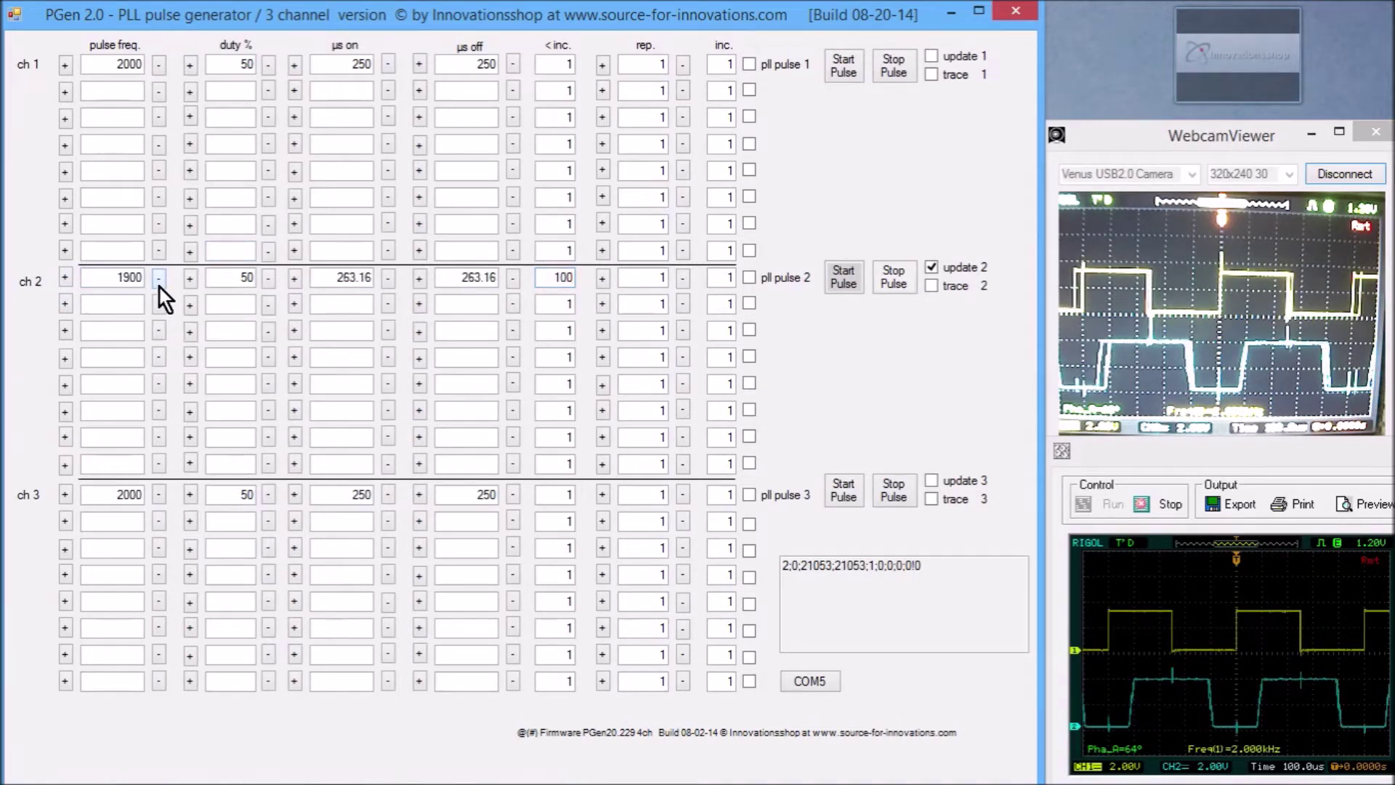
pyautogui.click(159, 285)
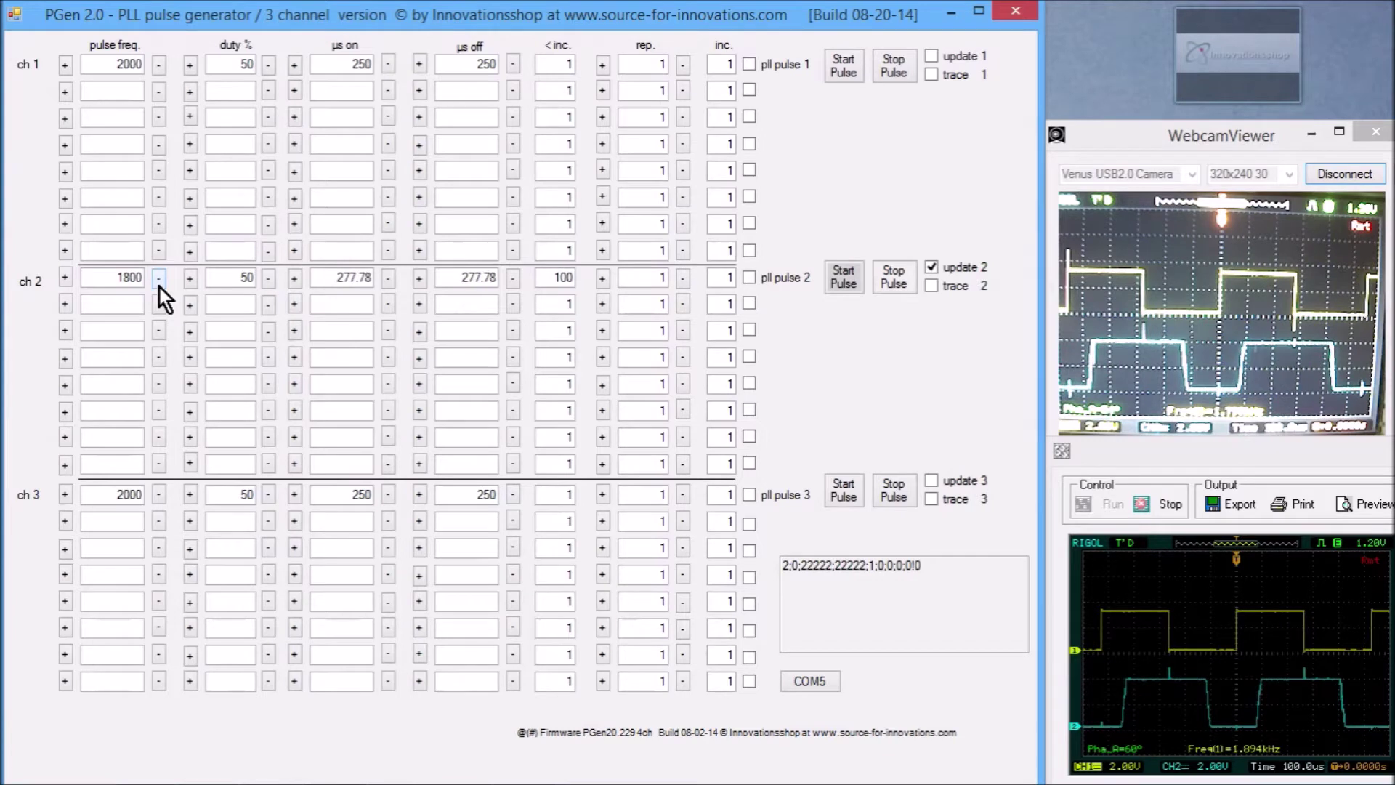
pyautogui.click(159, 285)
pyautogui.click(159, 286)
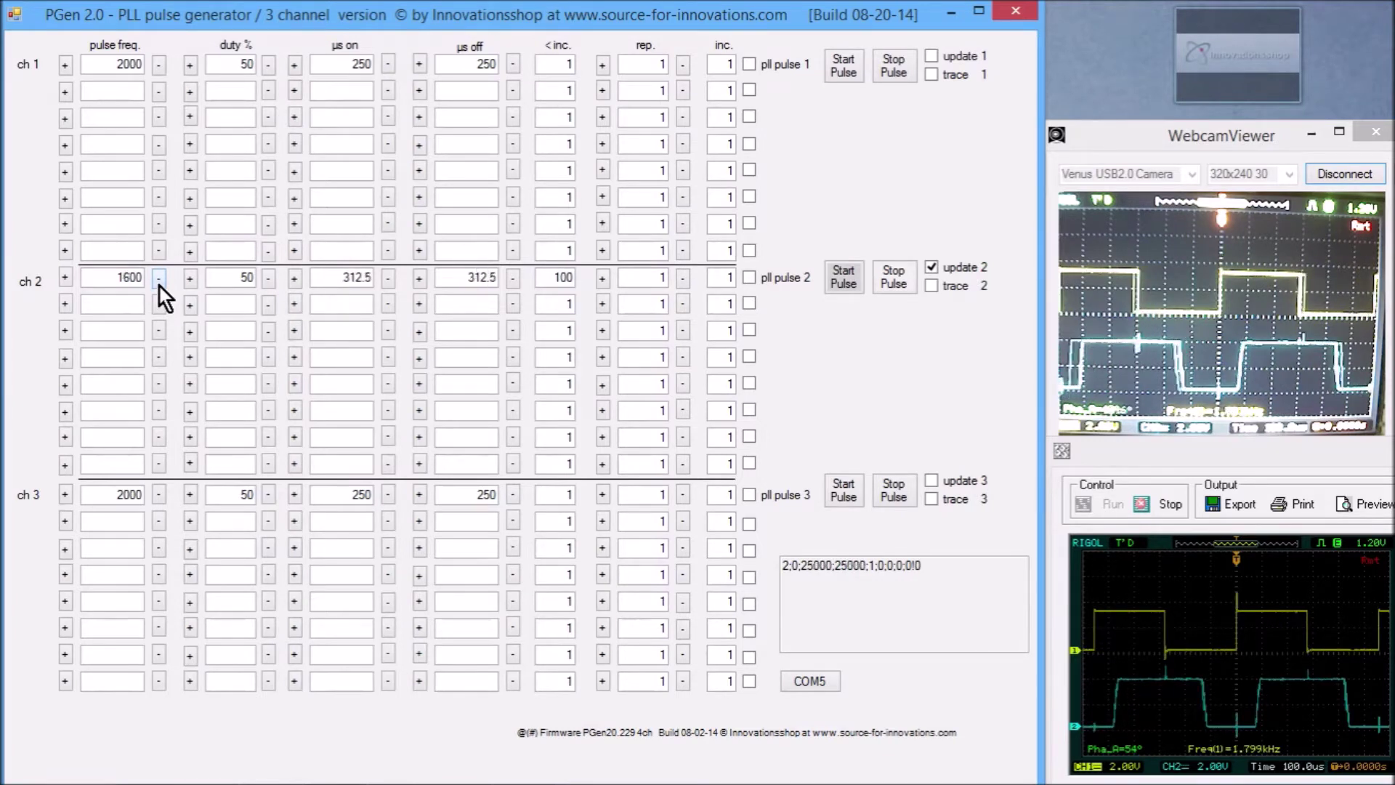
pyautogui.click(159, 280)
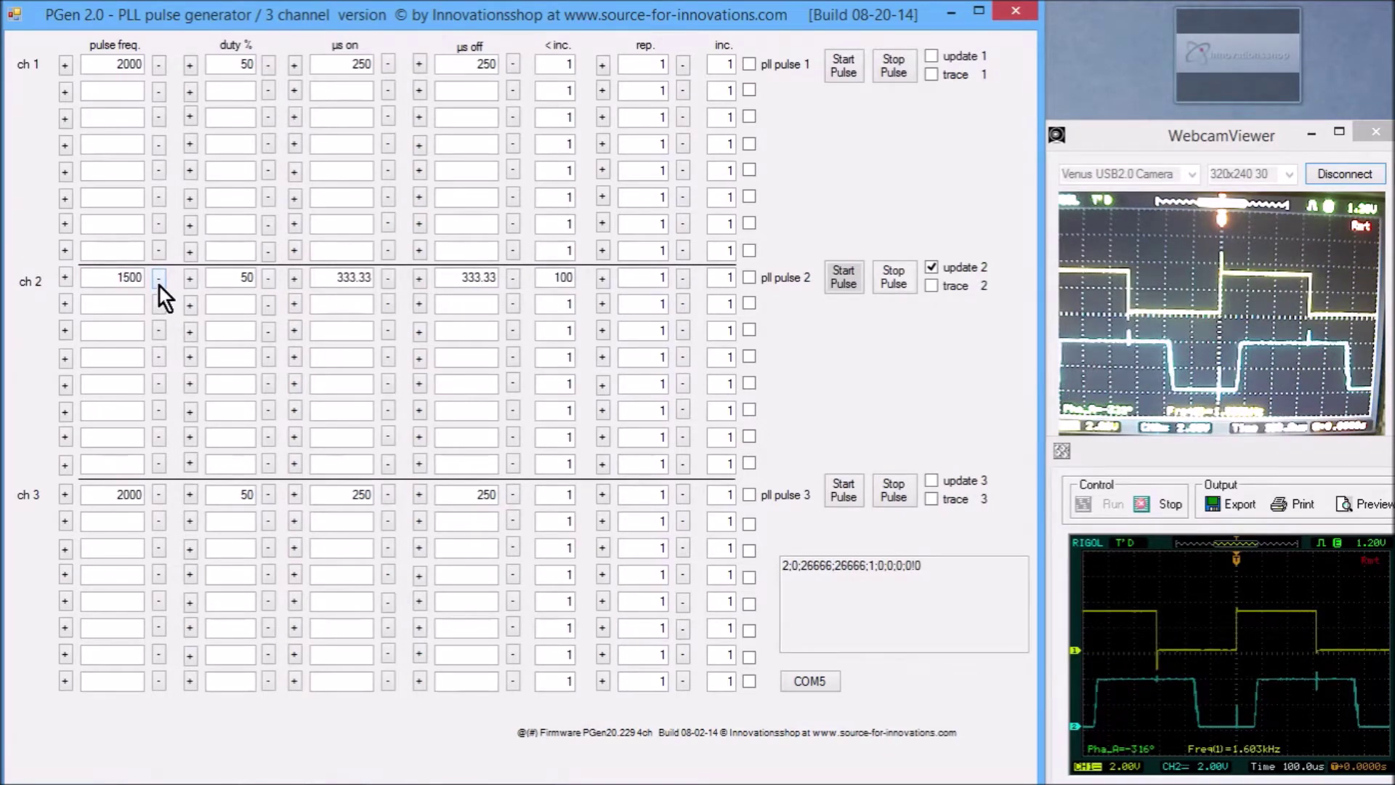
pyautogui.click(159, 280)
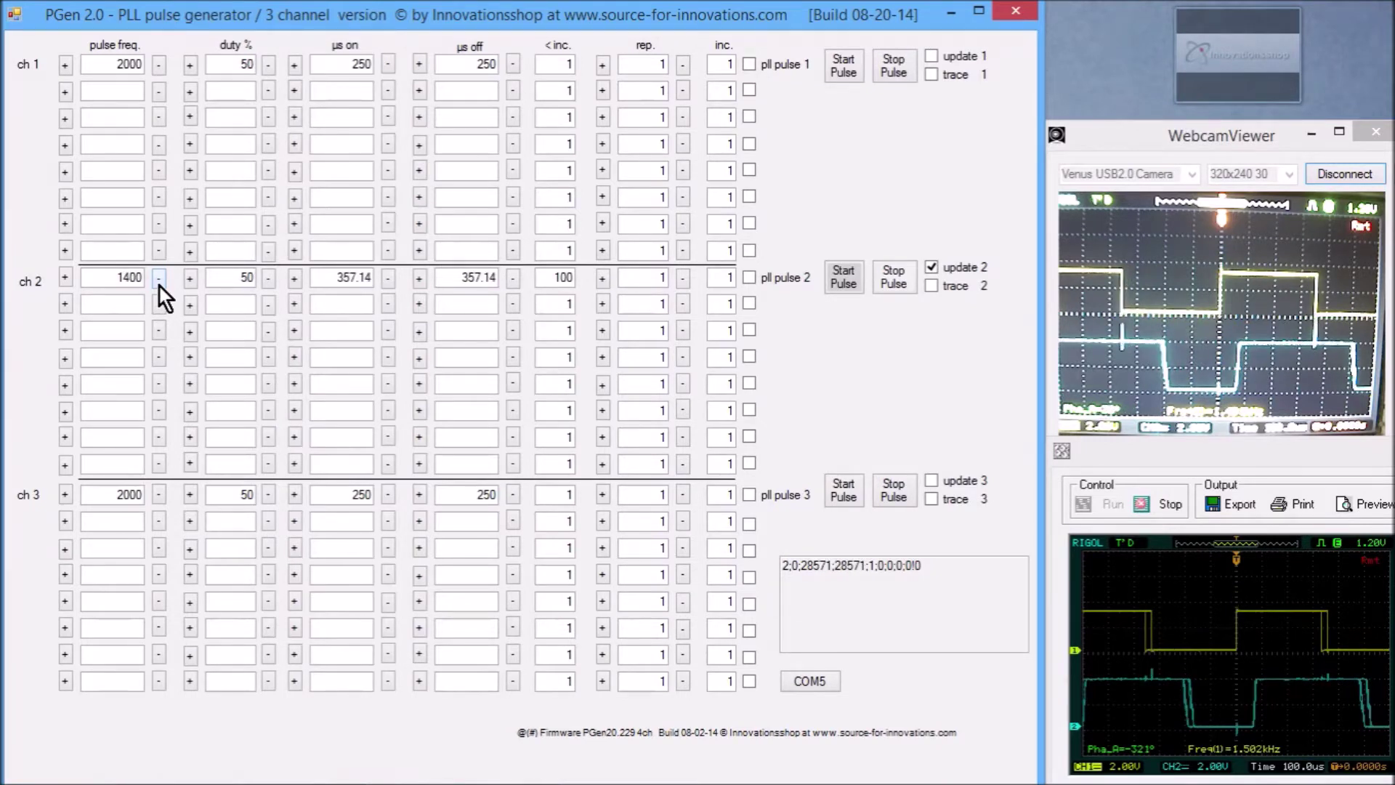
# Raise channel 2's frequency in 100 Hz steps to 2500, then drop it to 2400
pyautogui.click(66, 279)
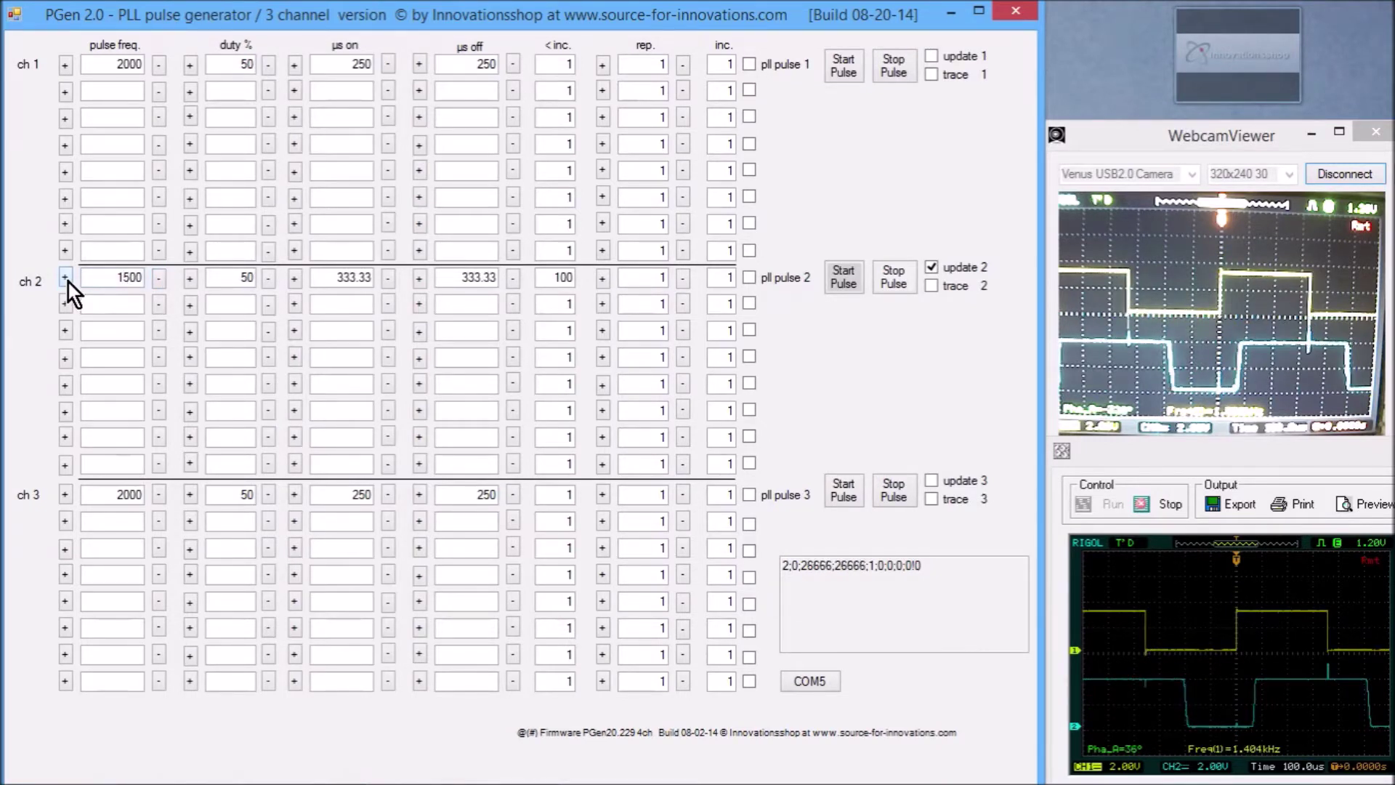
pyautogui.click(66, 279)
pyautogui.click(67, 279)
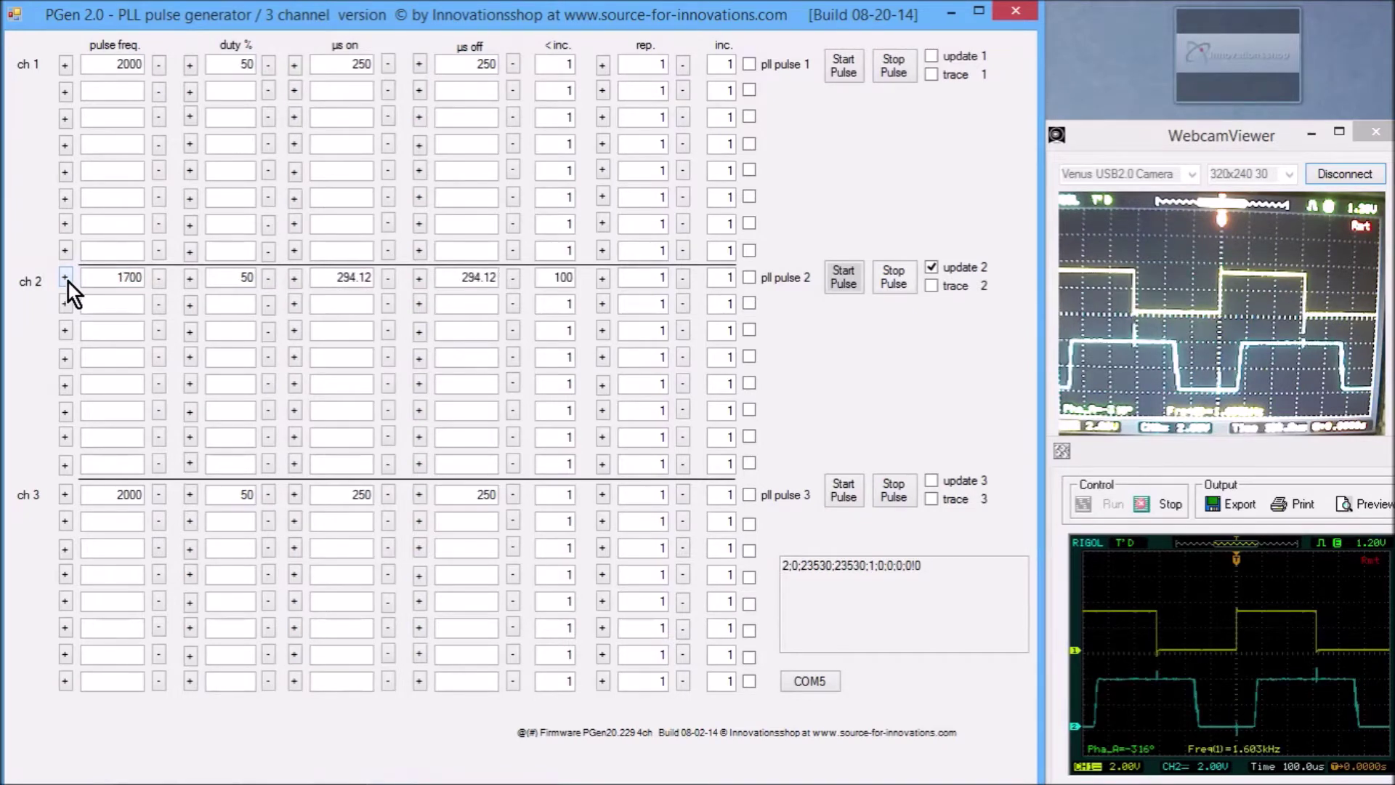
pyautogui.click(66, 279)
pyautogui.click(66, 279)
pyautogui.click(67, 280)
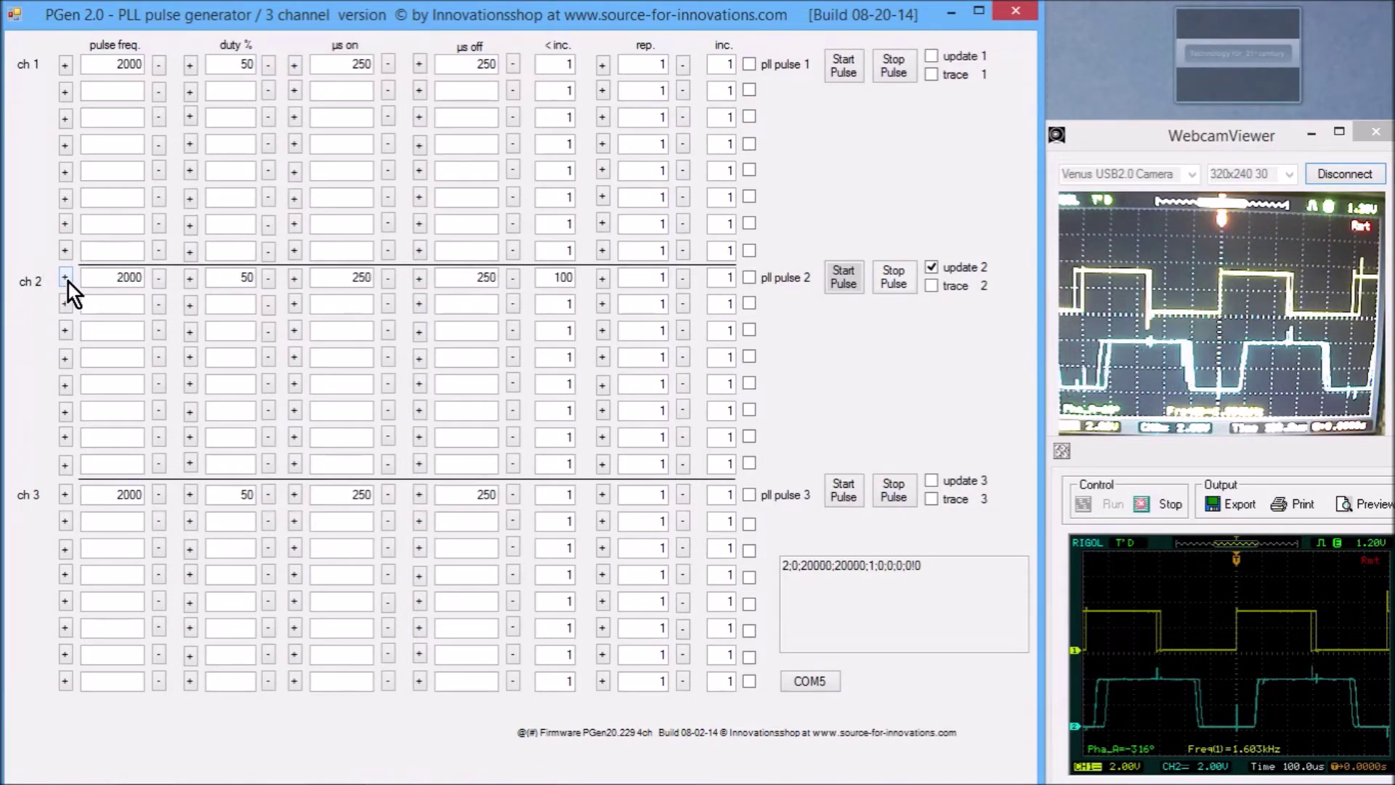
pyautogui.click(67, 281)
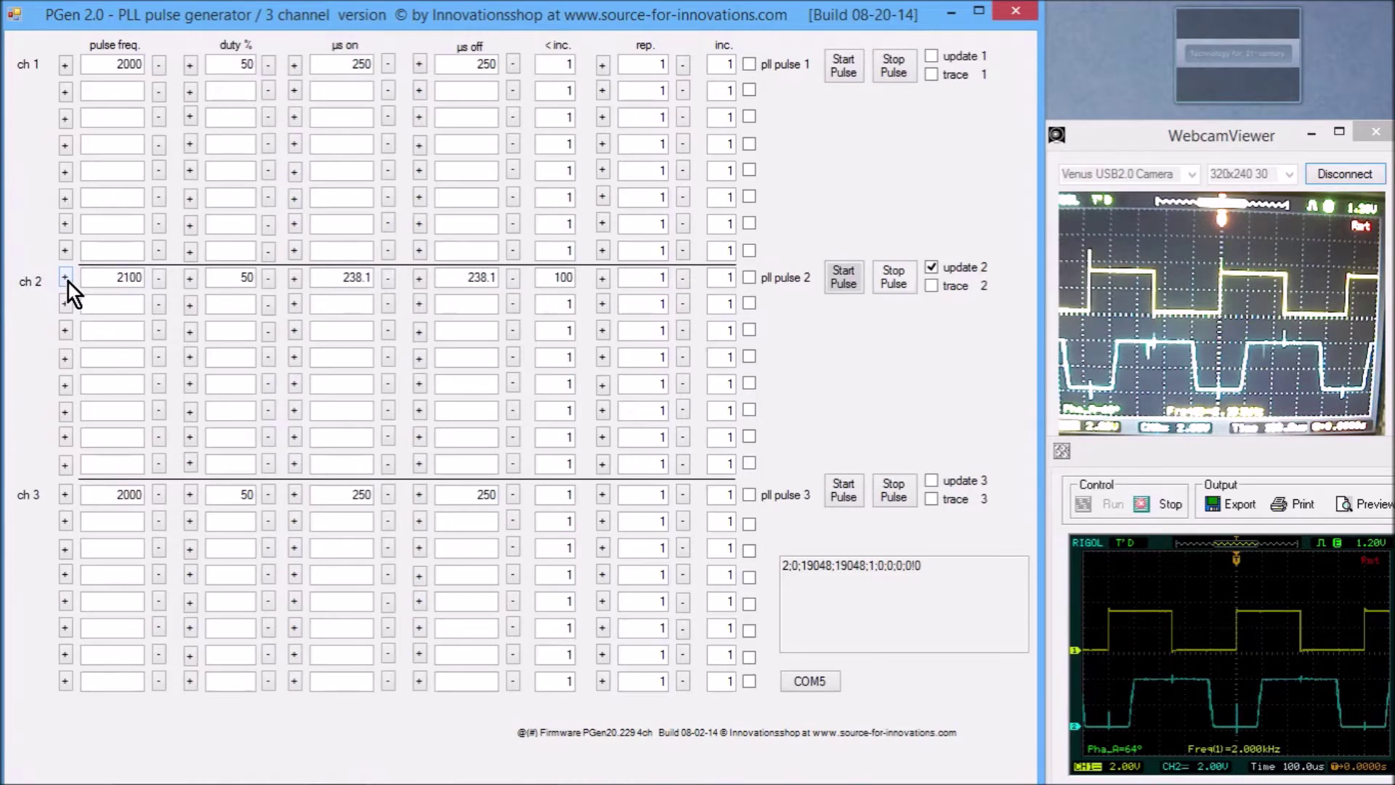
pyautogui.click(67, 280)
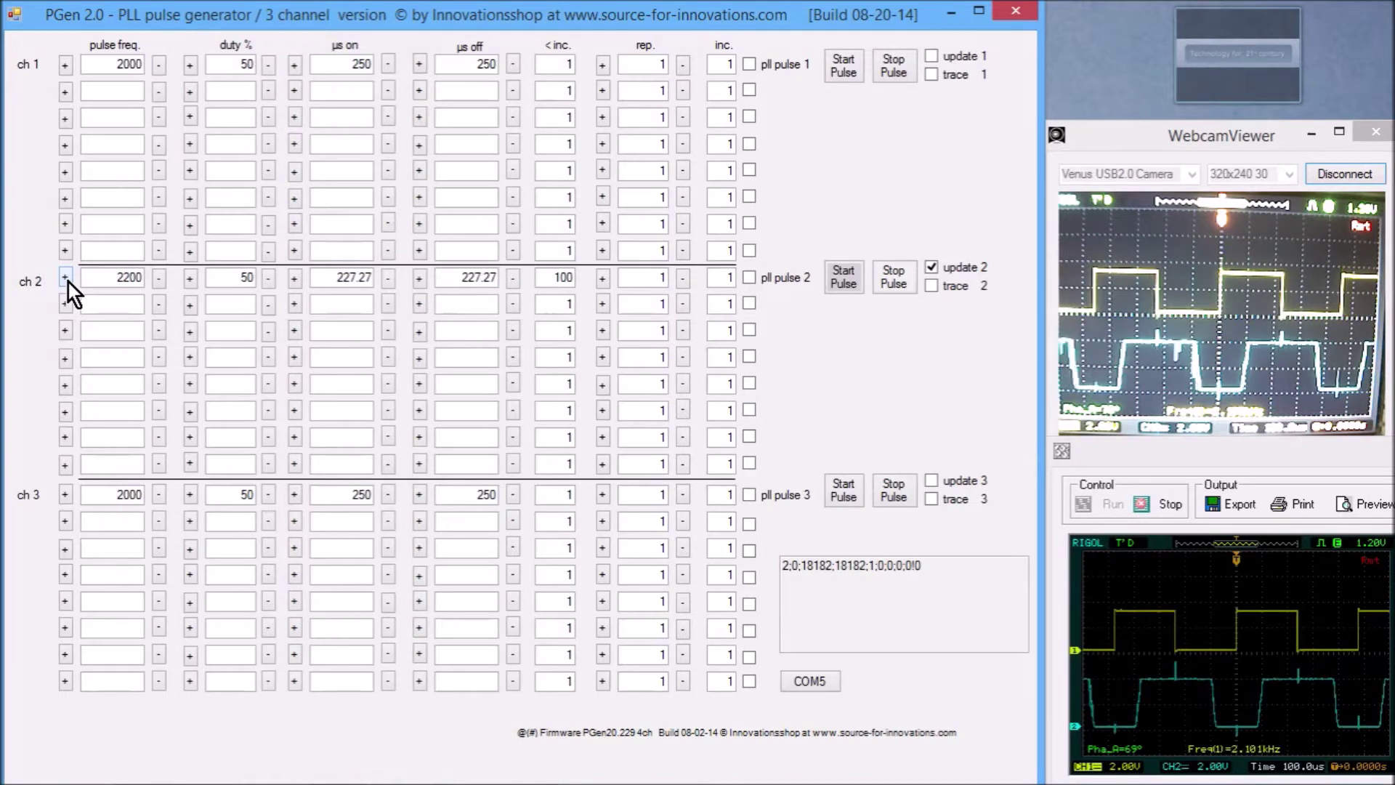
pyautogui.click(68, 282)
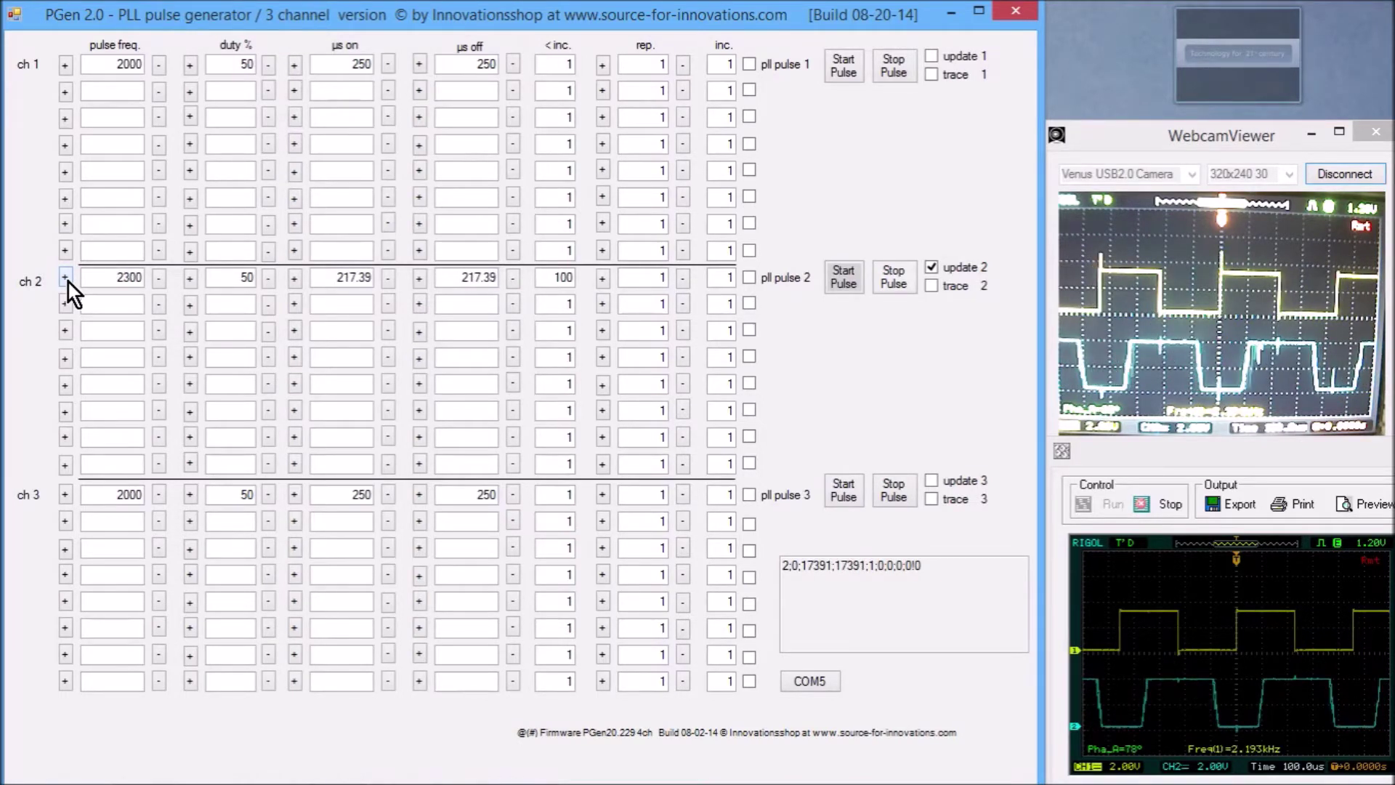
pyautogui.click(69, 282)
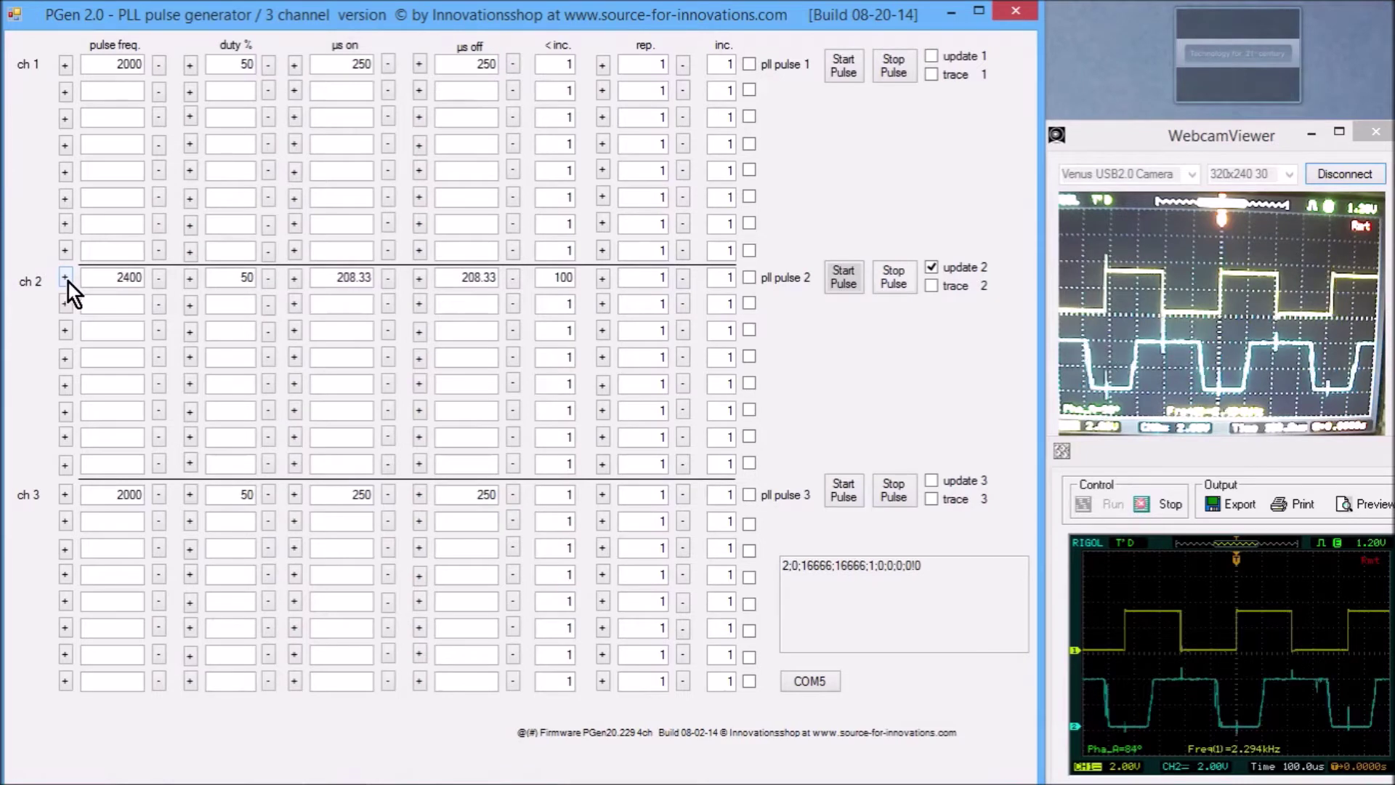
pyautogui.click(69, 282)
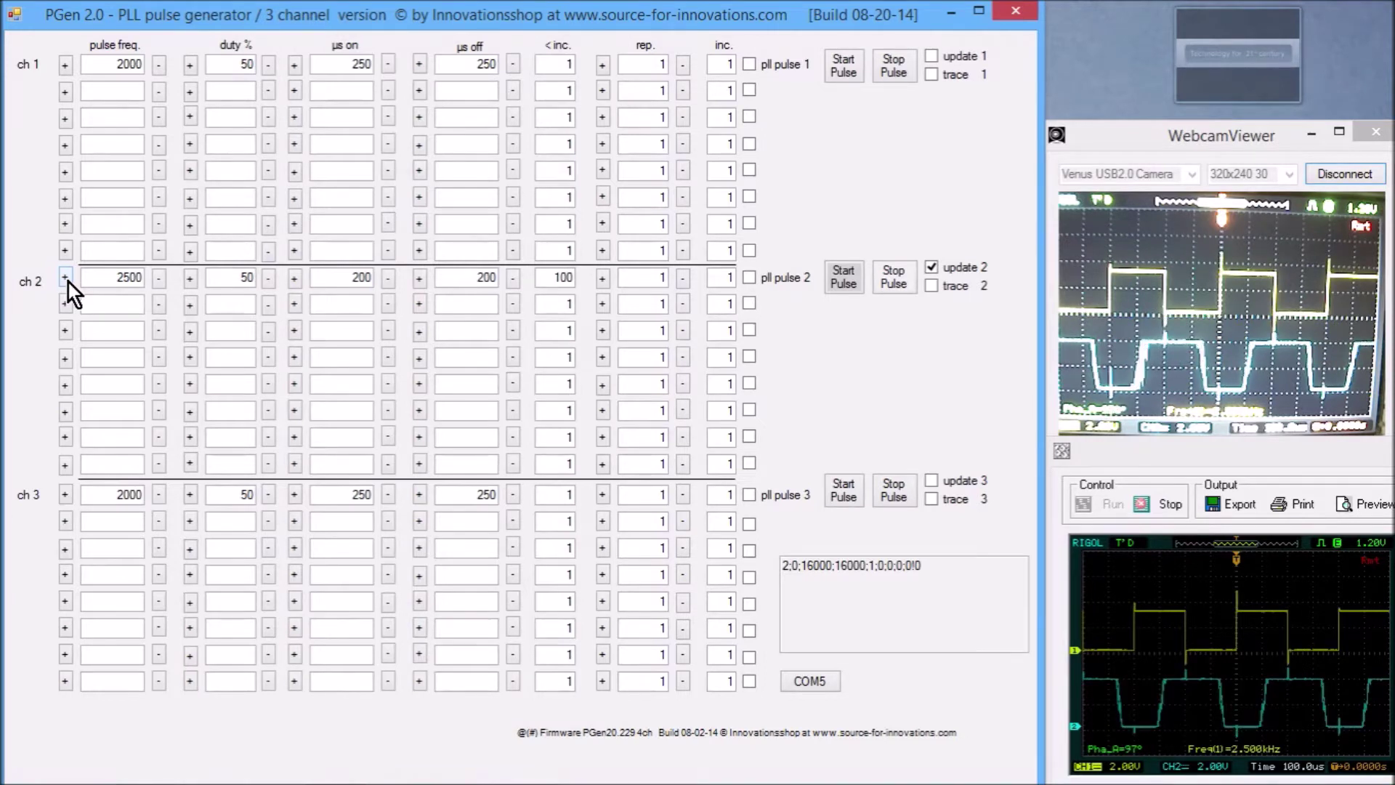
pyautogui.click(158, 281)
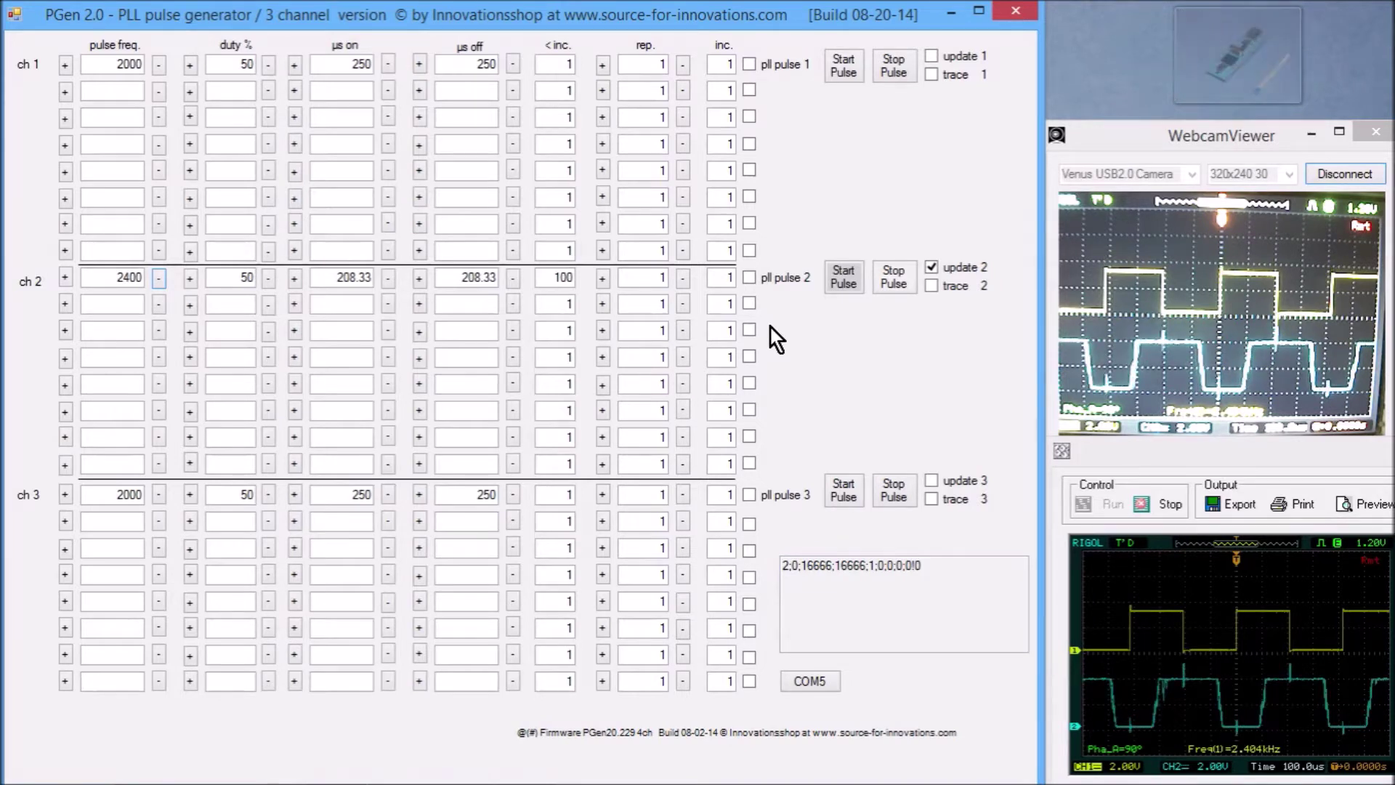
# Set channel 2's pulse frequency to 2000 Hz, then switch on its PLL mode
pyautogui.doubleClick(120, 275)
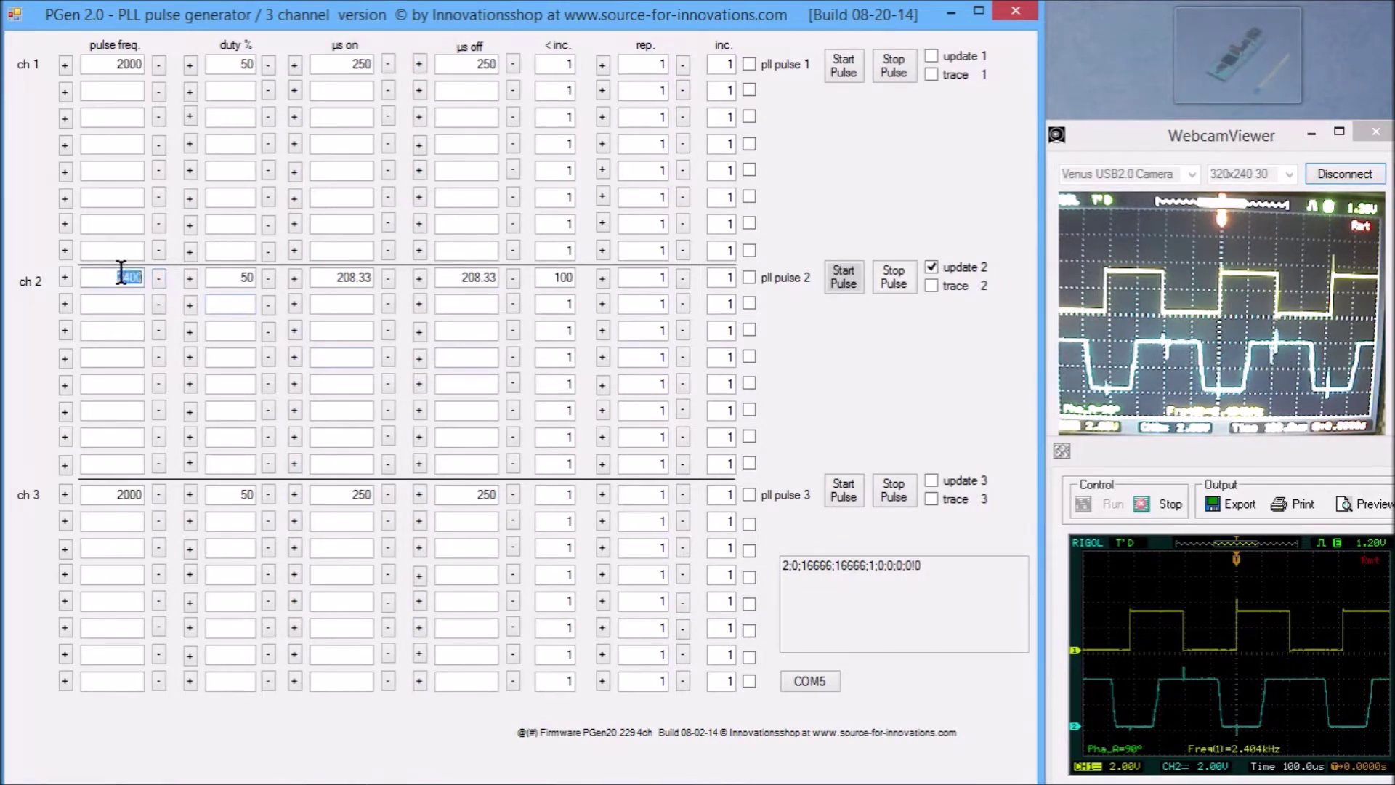
pyautogui.write('2000')
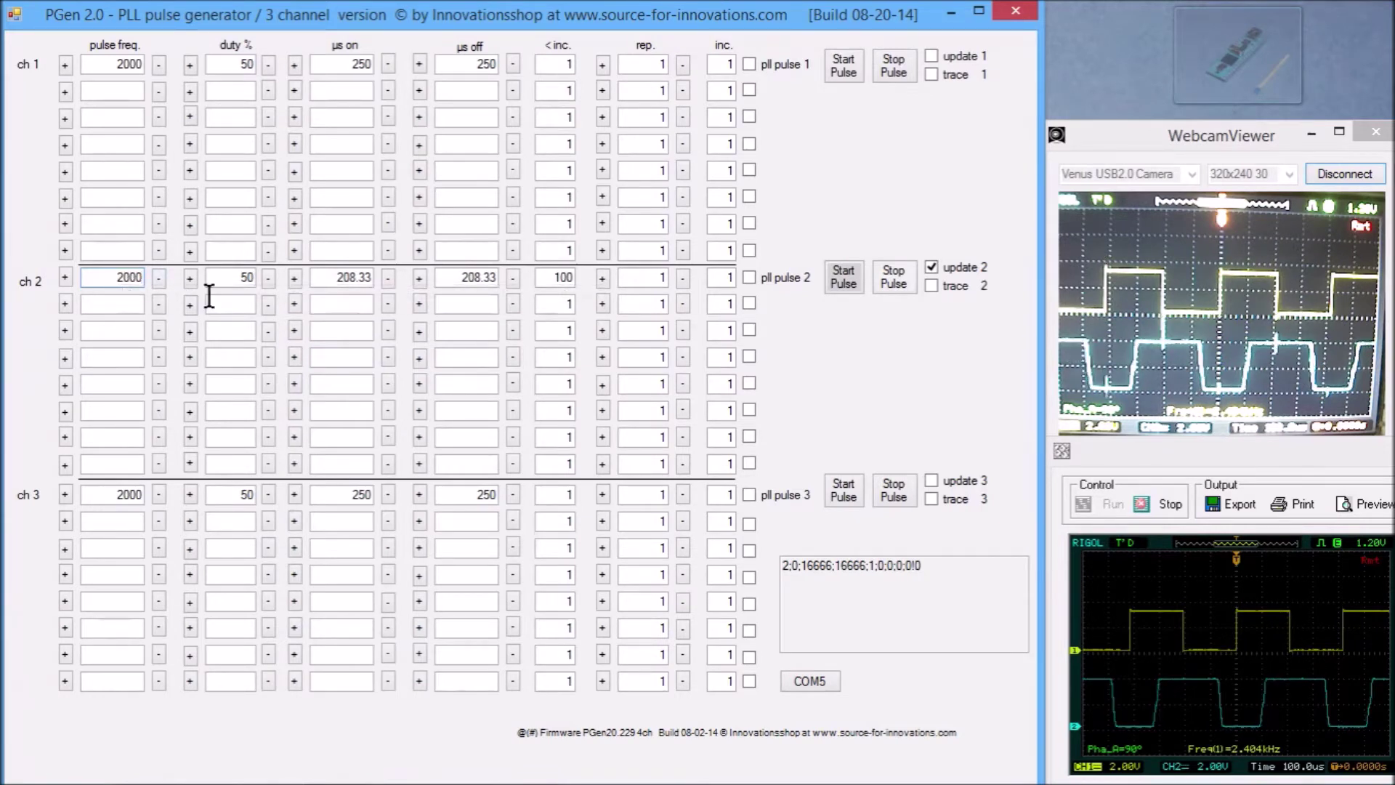
pyautogui.click(209, 295)
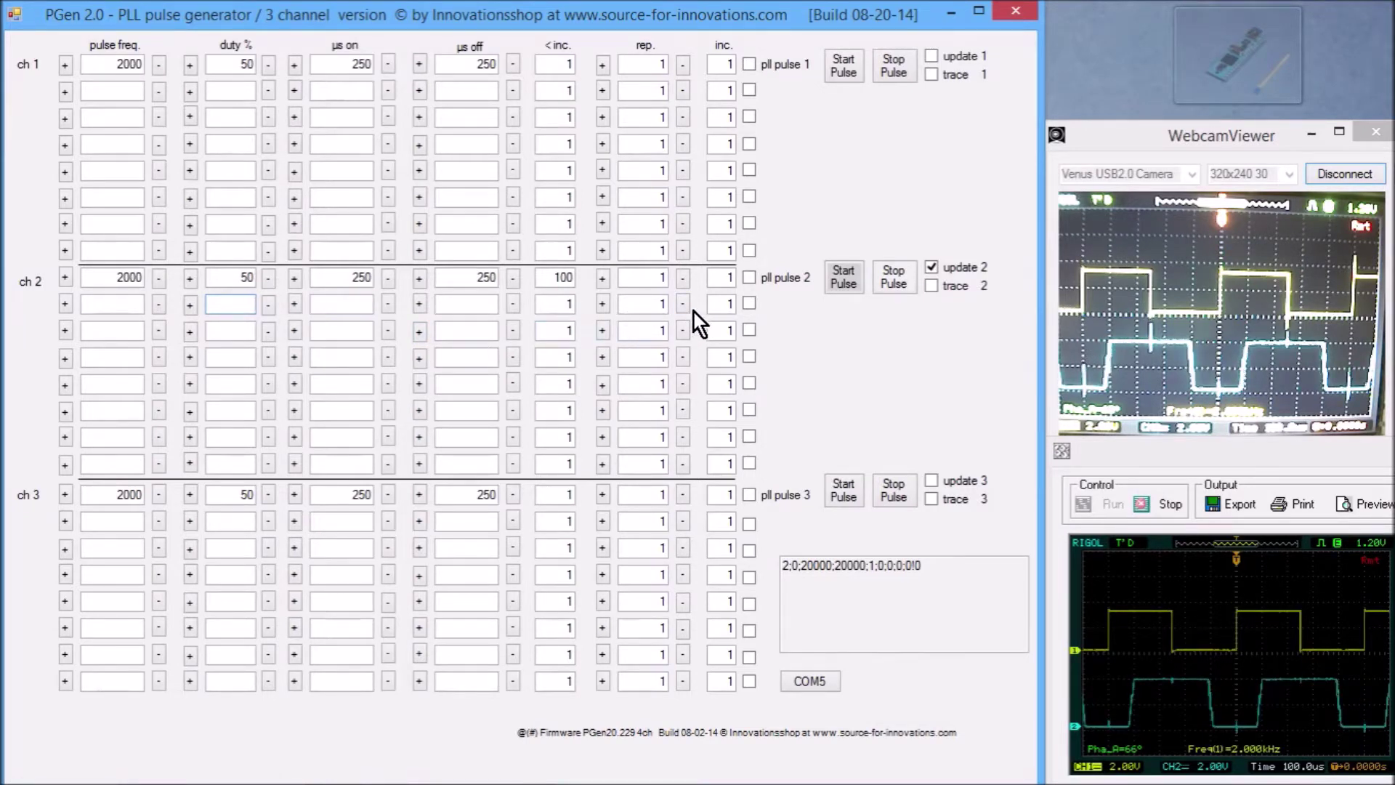
pyautogui.click(749, 278)
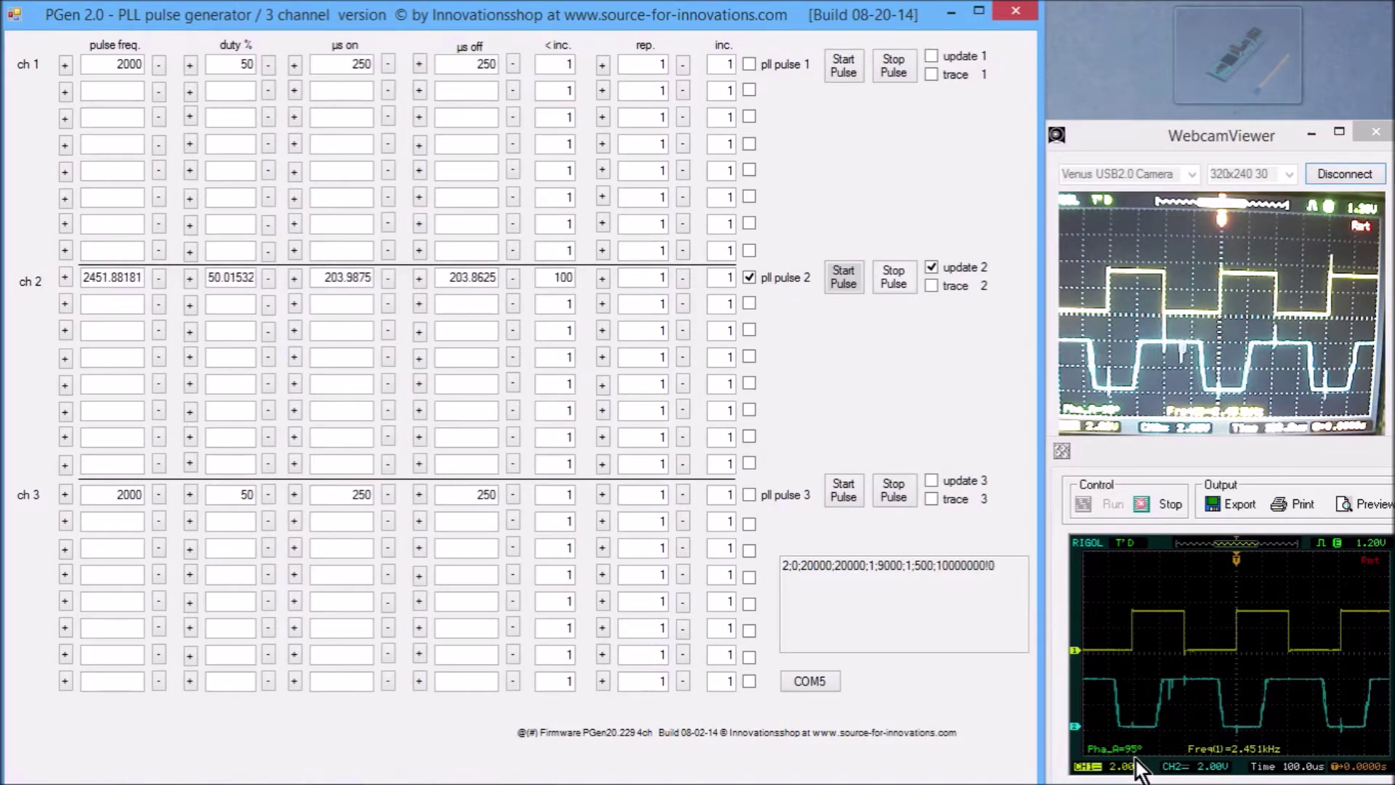
# Turn off PLL mode for channel 2 after it locks near 2458 Hz
pyautogui.click(749, 278)
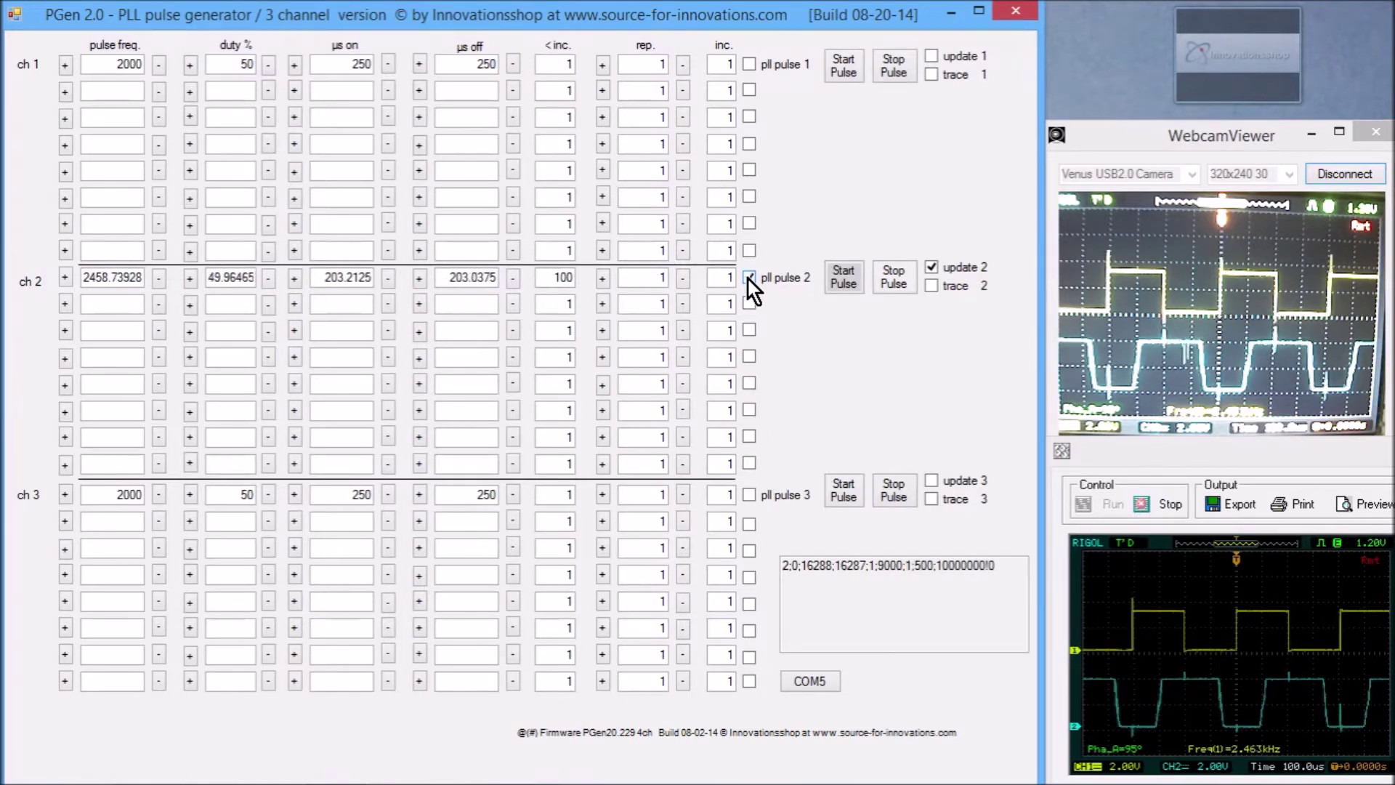
# Re-enable 'pll pulse 2' so channel 2 tracks around 2456 Hz
pyautogui.click(748, 278)
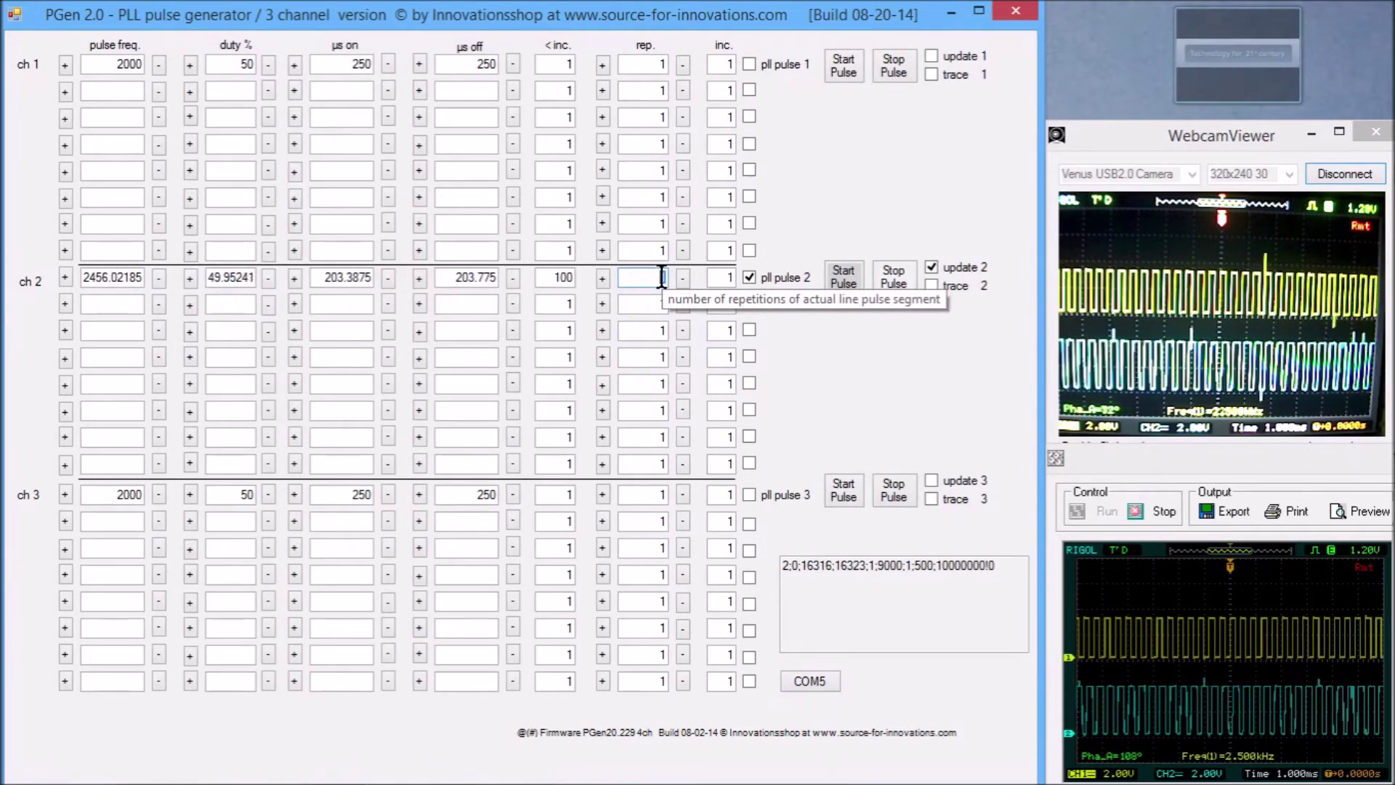
# Set channel 2's repetitions to 8 and enter 1000 µs off for the second segment
pyautogui.write('8')
pyautogui.click(644, 302)
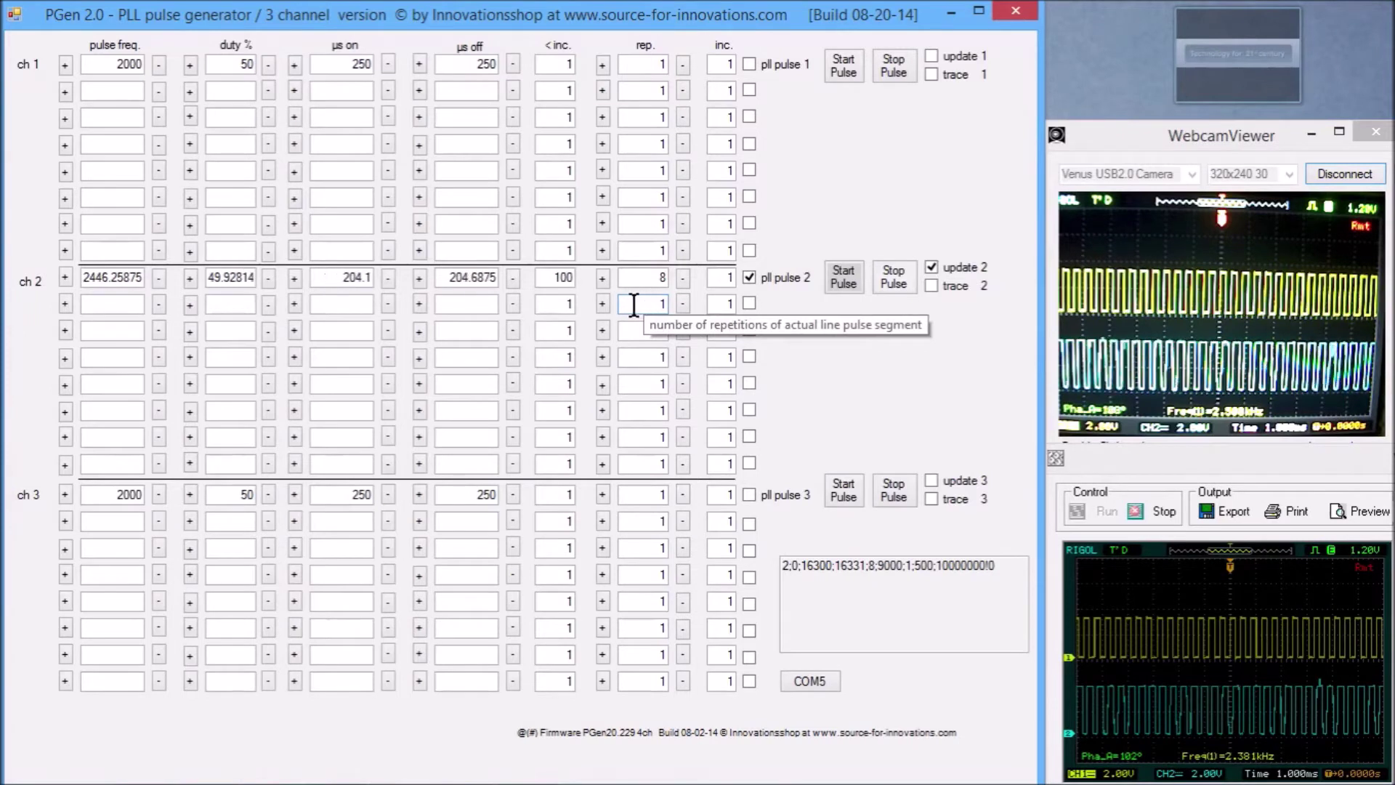
pyautogui.click(463, 303)
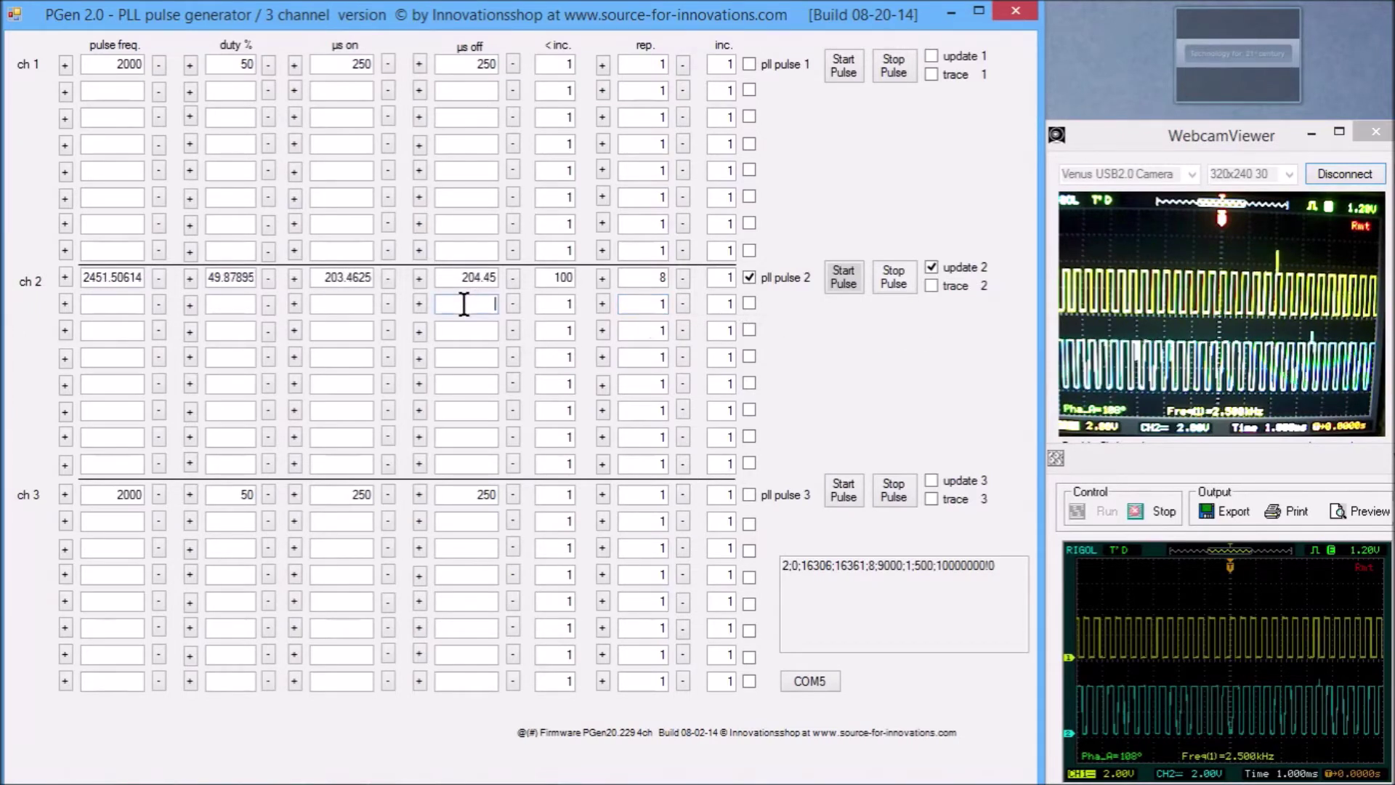
pyautogui.write('1000')
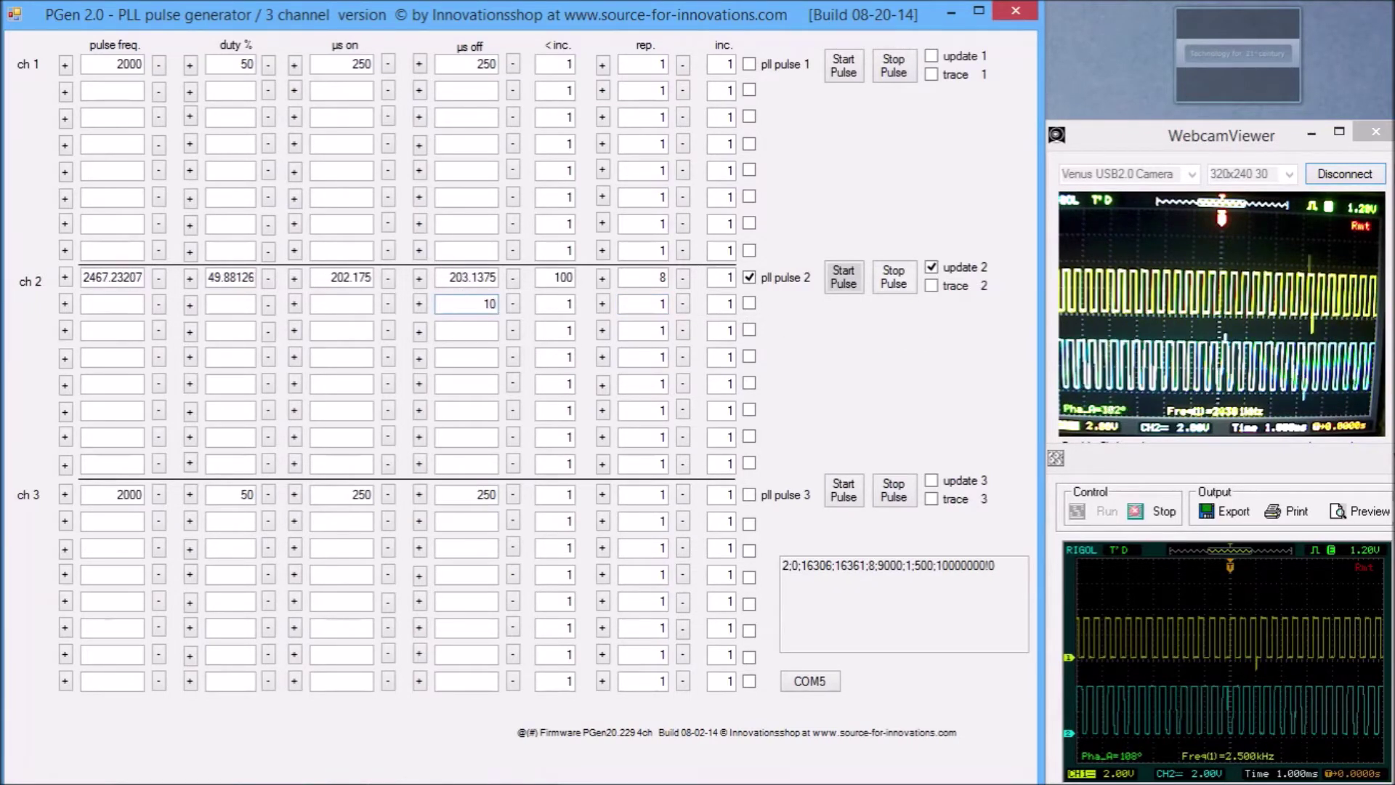